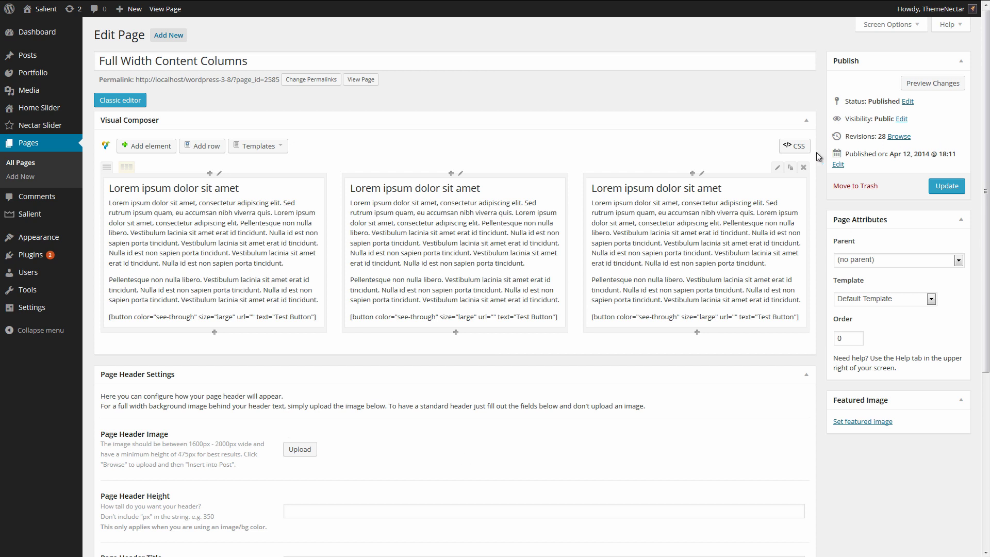
Open and save the row settings, then view the live Full Width Content Columns page
{"action": "left_click", "coordinate": [777, 168]}
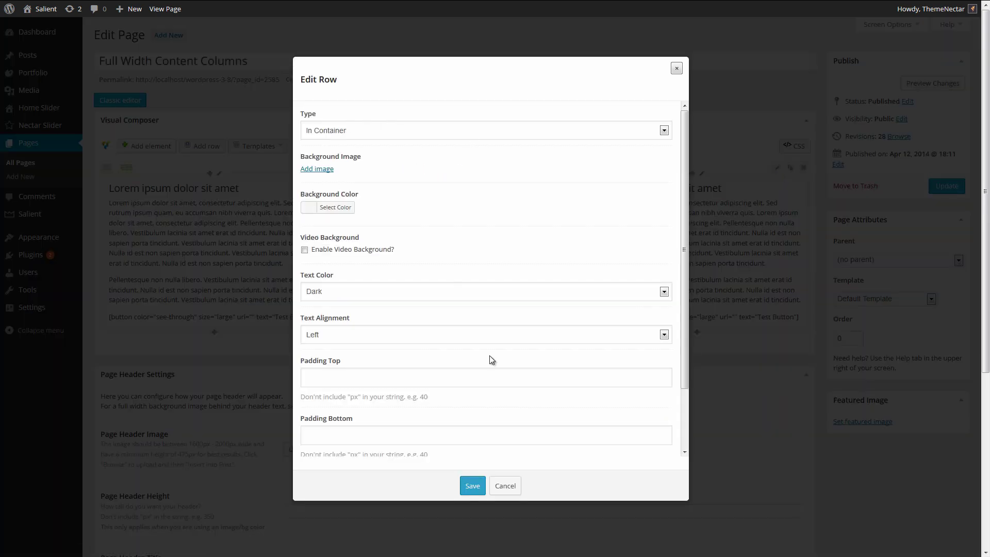
{"action": "left_click", "coordinate": [470, 488]}
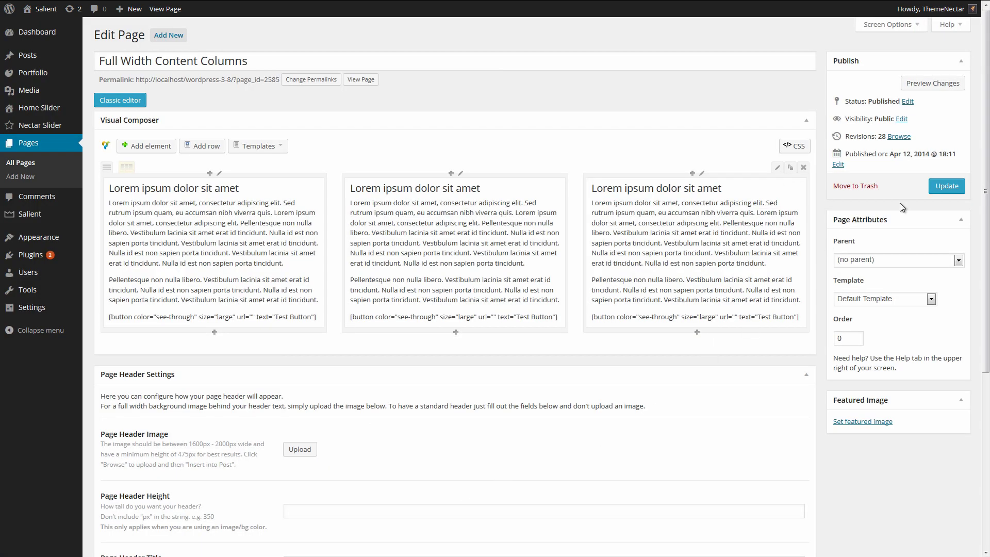
{"action": "right_click", "coordinate": [165, 13]}
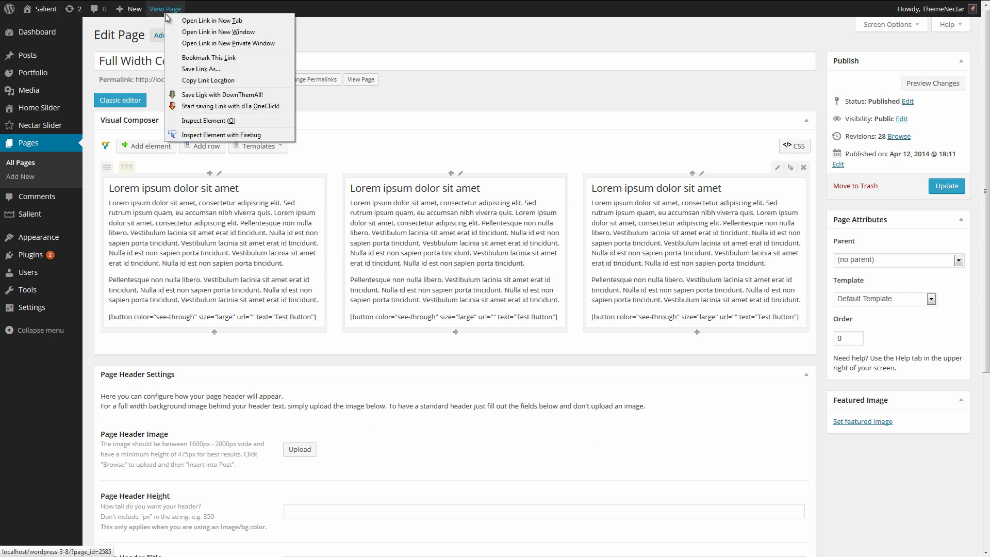
{"action": "left_click", "coordinate": [160, 20]}
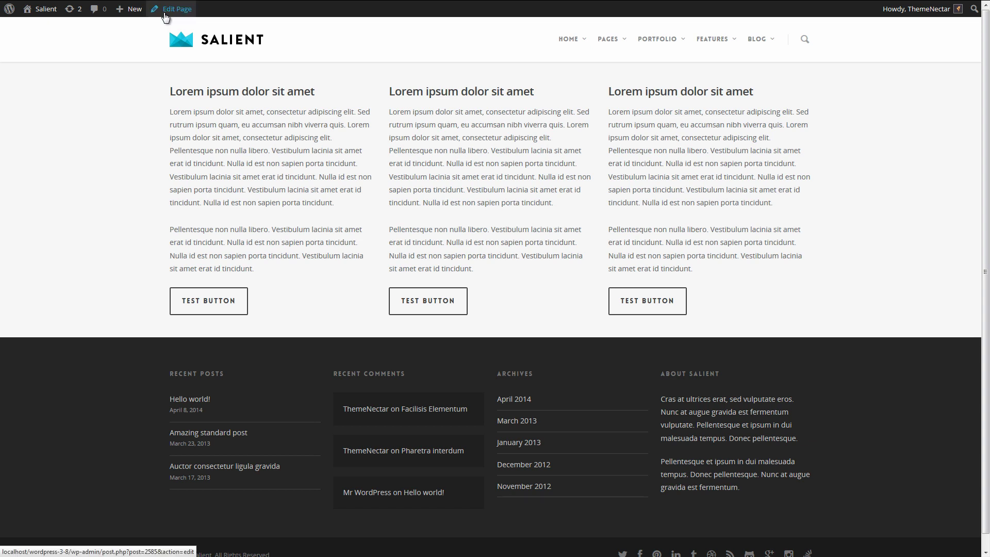
Back in the editor, set the three-column row's type to Full Width Content
{"action": "left_click", "coordinate": [165, 17]}
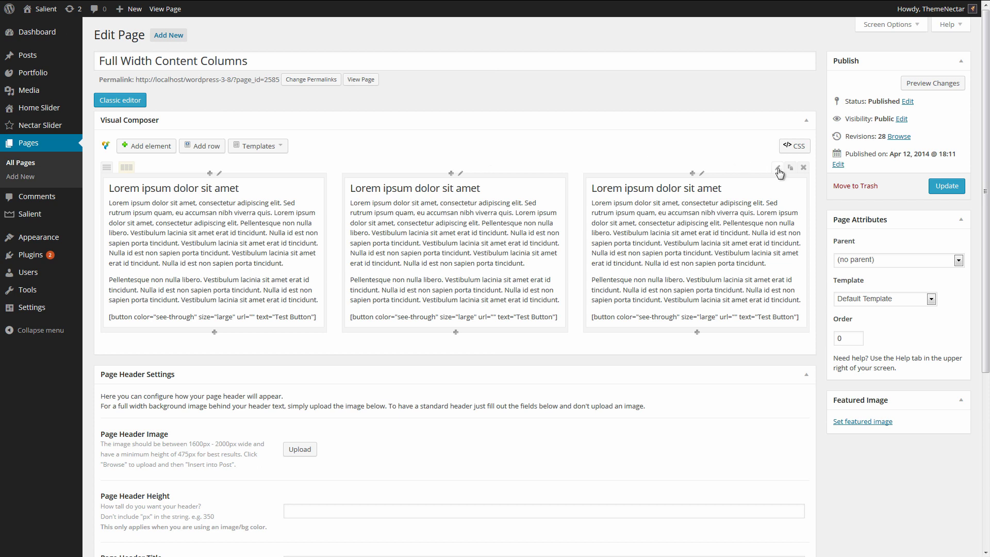
{"action": "left_click", "coordinate": [778, 168]}
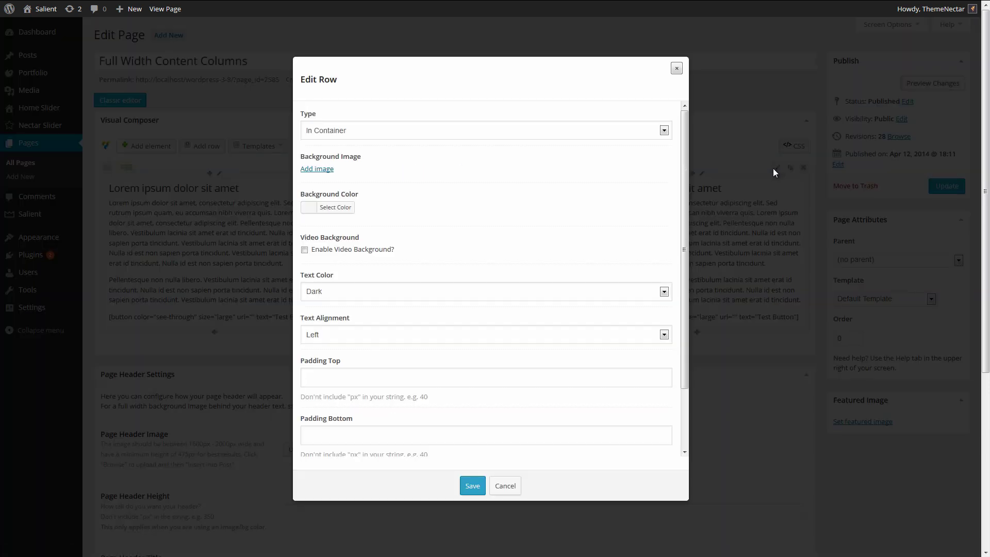
{"action": "left_click", "coordinate": [500, 131]}
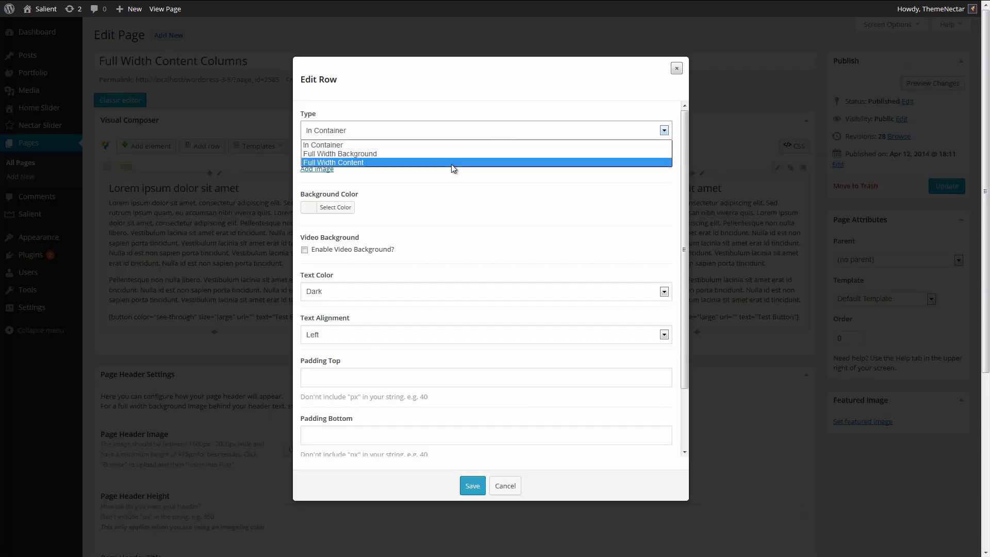
{"action": "left_click", "coordinate": [452, 163]}
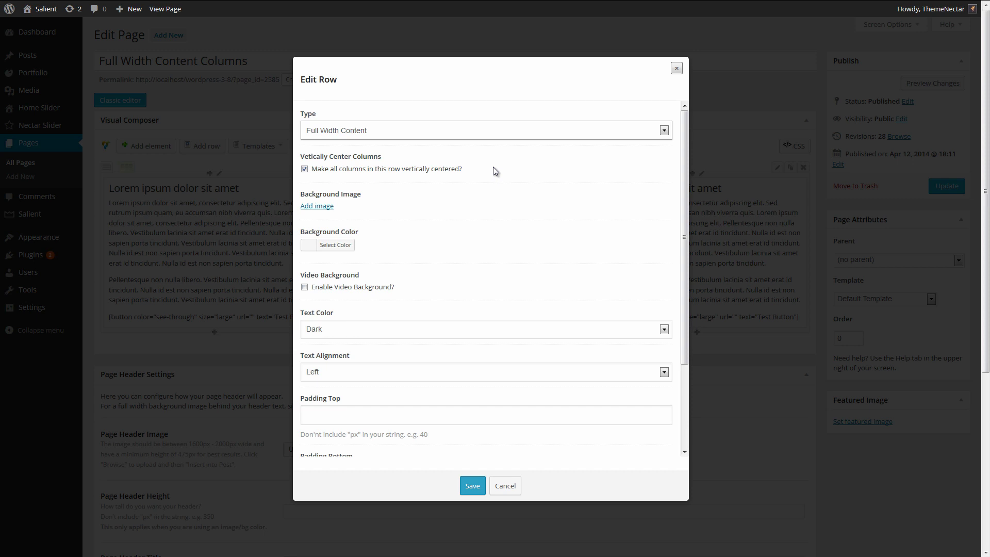
{"action": "key", "text": "Escape"}
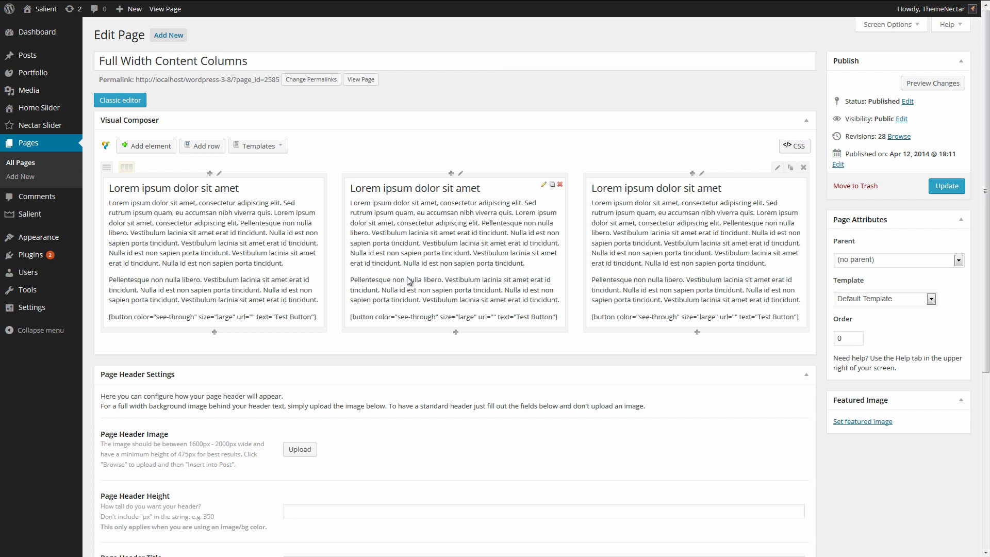
Update the page, check the edge-to-edge columns live, and return to the editor
{"action": "mouse_move", "coordinate": [213, 248]}
{"action": "left_click", "coordinate": [953, 195]}
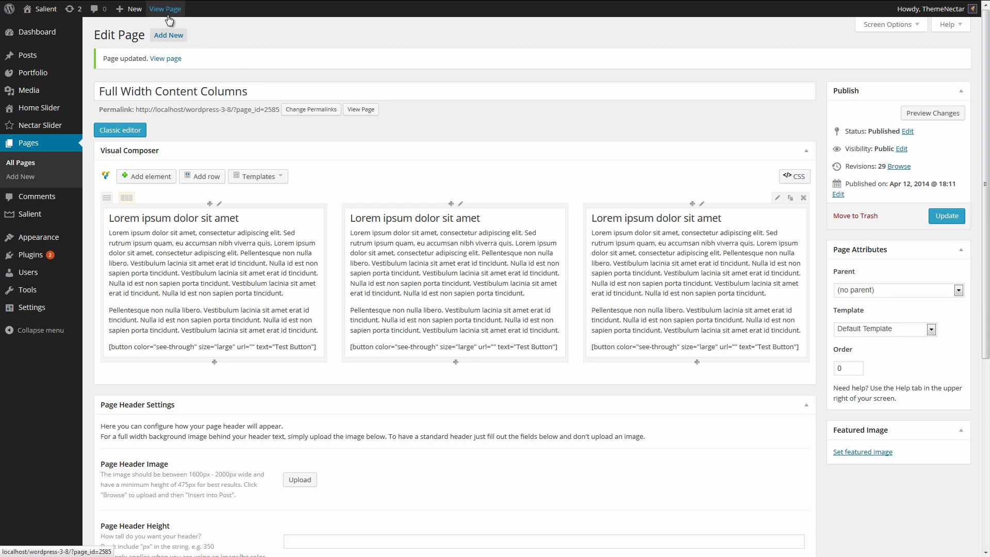
{"action": "left_click", "coordinate": [168, 16]}
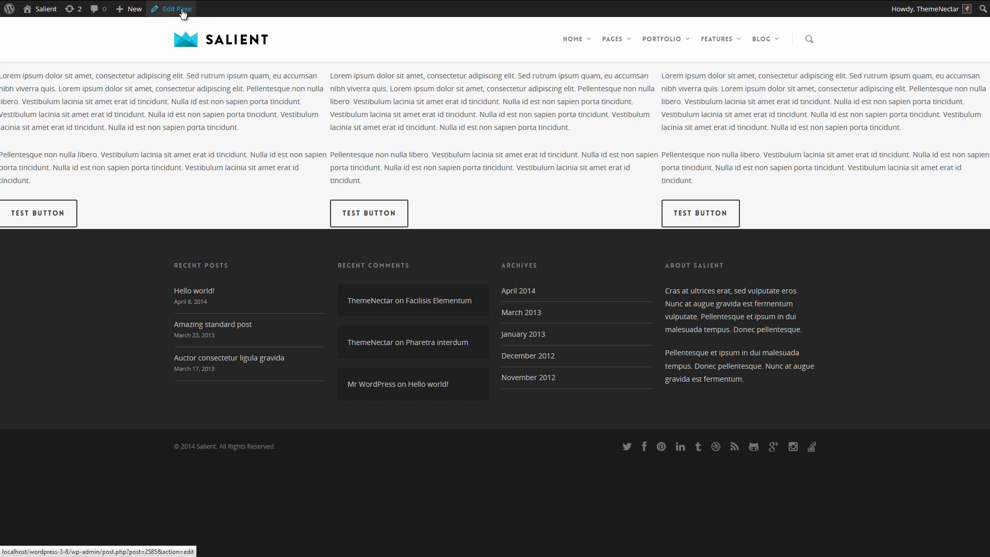
{"action": "left_click", "coordinate": [181, 13]}
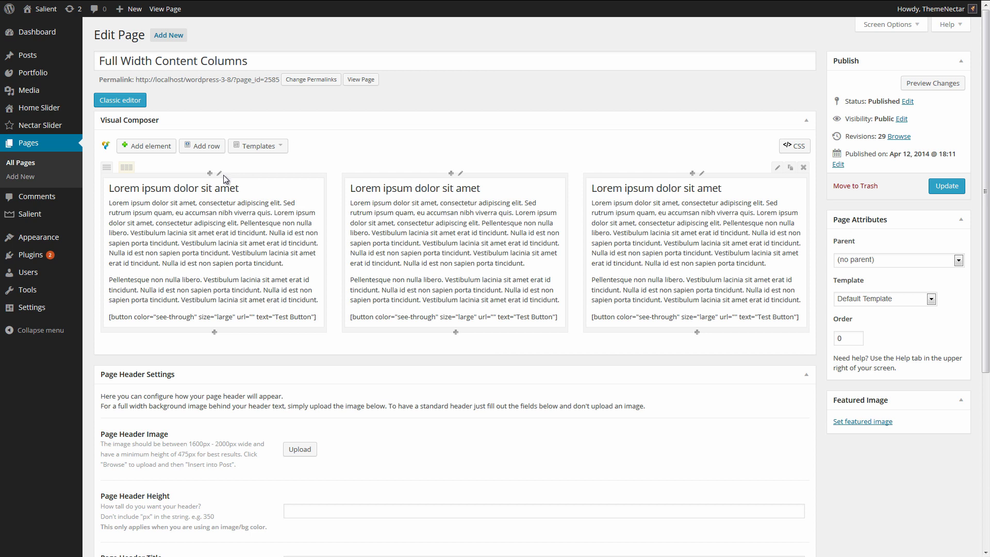
Give the first column 5% padding and a light sky-blue (#23b0db) background
{"action": "left_click", "coordinate": [222, 175]}
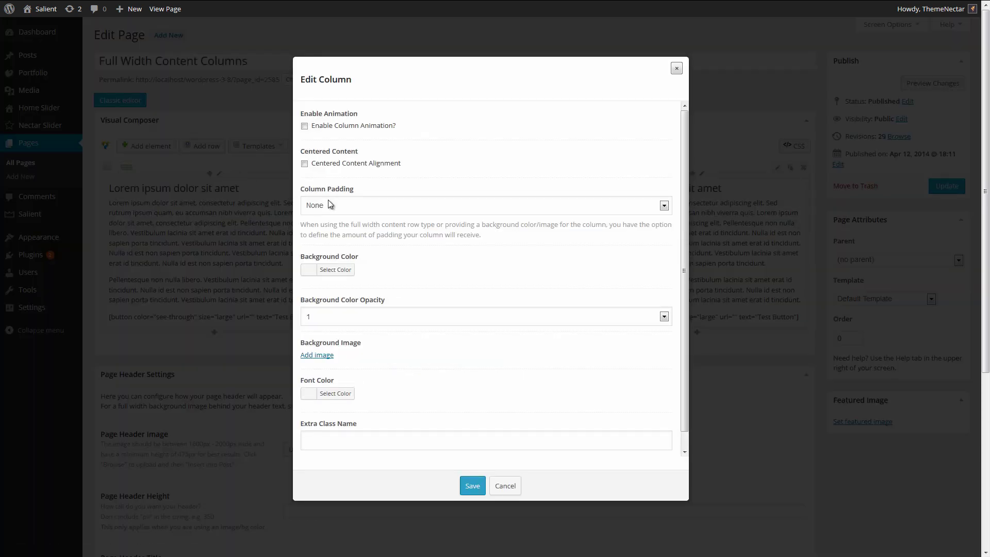
{"action": "left_click", "coordinate": [338, 204]}
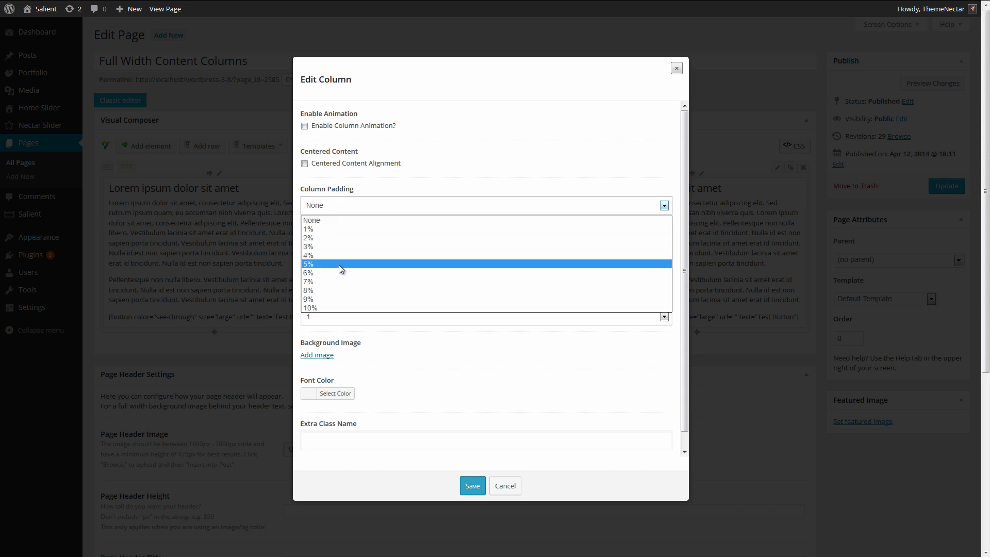
{"action": "left_click", "coordinate": [339, 265]}
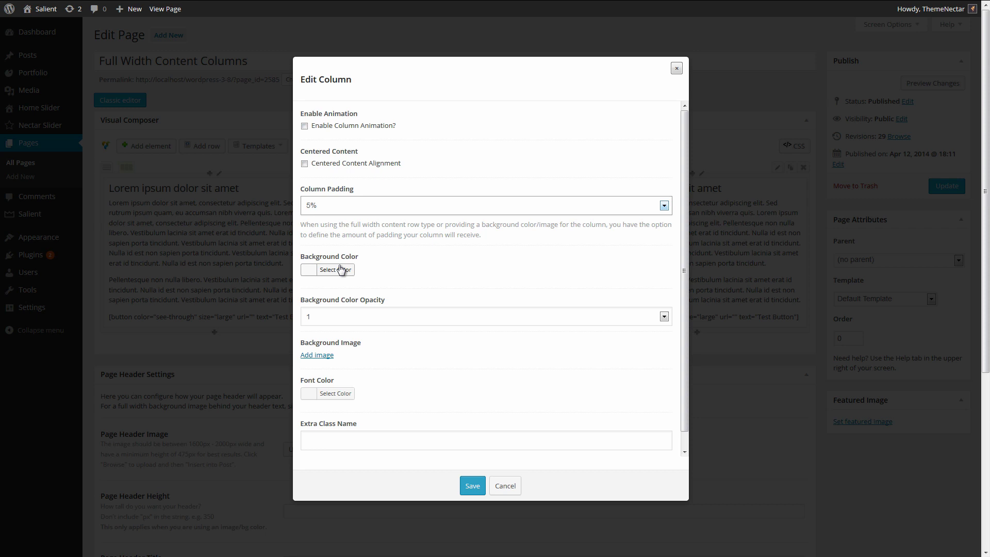
{"action": "left_click", "coordinate": [340, 269]}
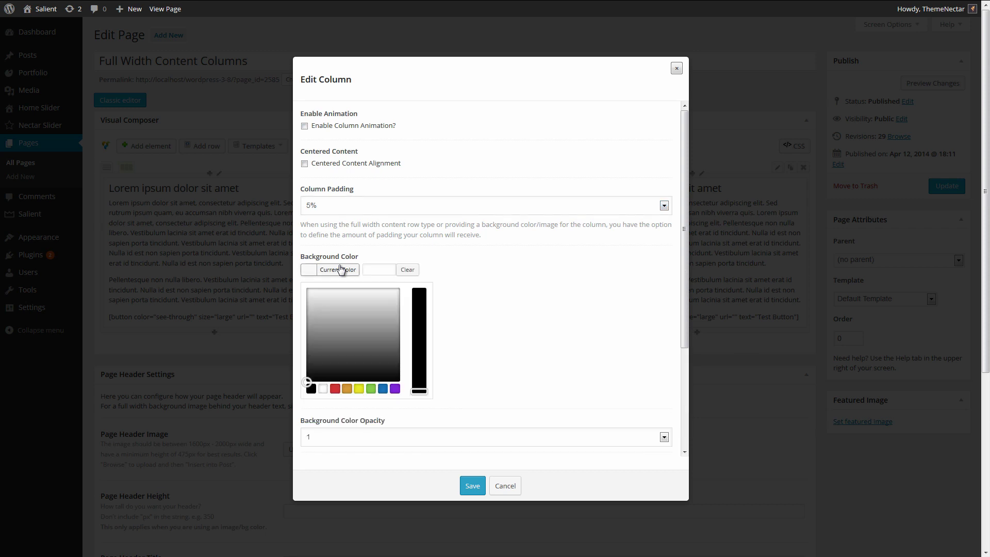
{"action": "left_click", "coordinate": [383, 389]}
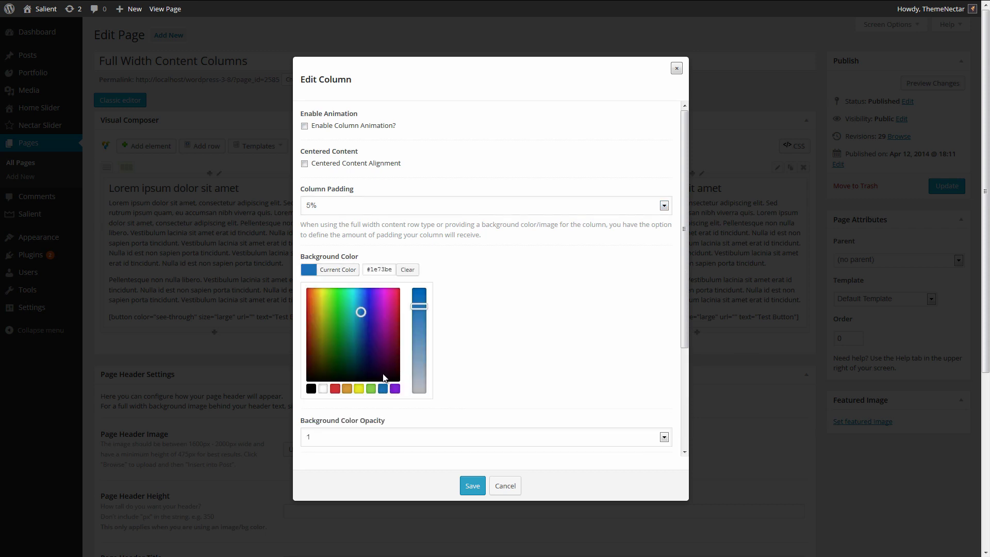
{"action": "left_click_drag", "start_coordinate": [359, 310], "coordinate": [357, 300]}
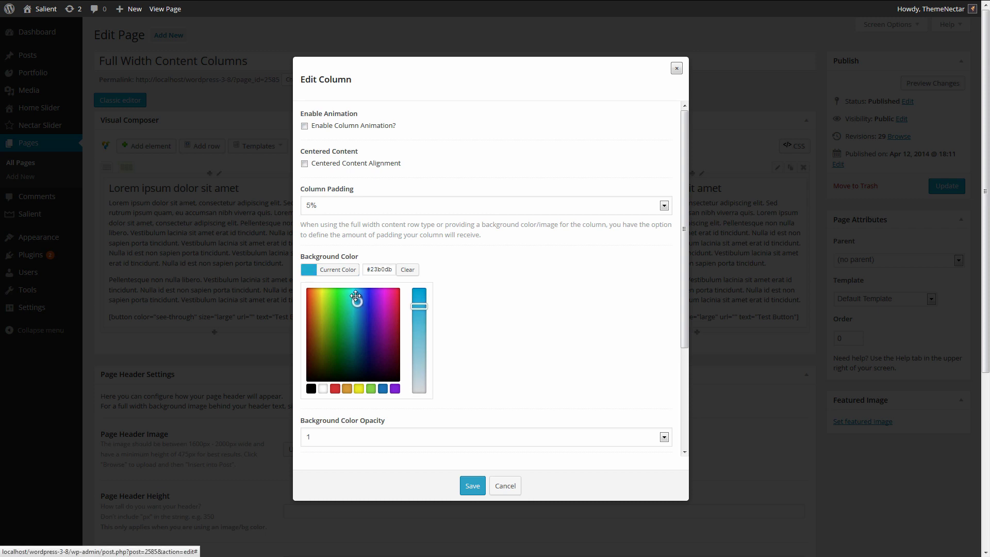
Save the first column, then give the middle column 5% padding and a deep green background
{"action": "left_click", "coordinate": [469, 487]}
{"action": "left_click", "coordinate": [460, 174]}
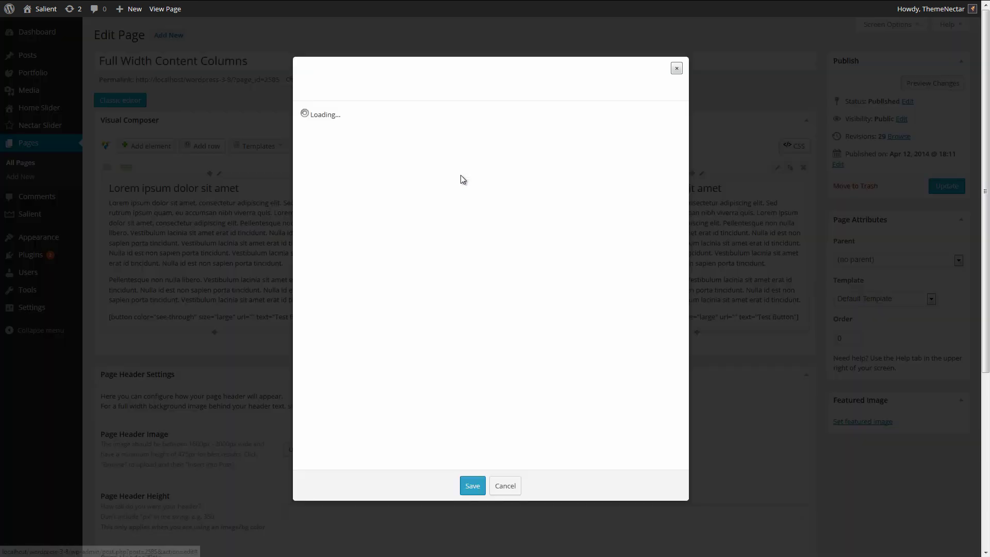
{"action": "left_click", "coordinate": [386, 205]}
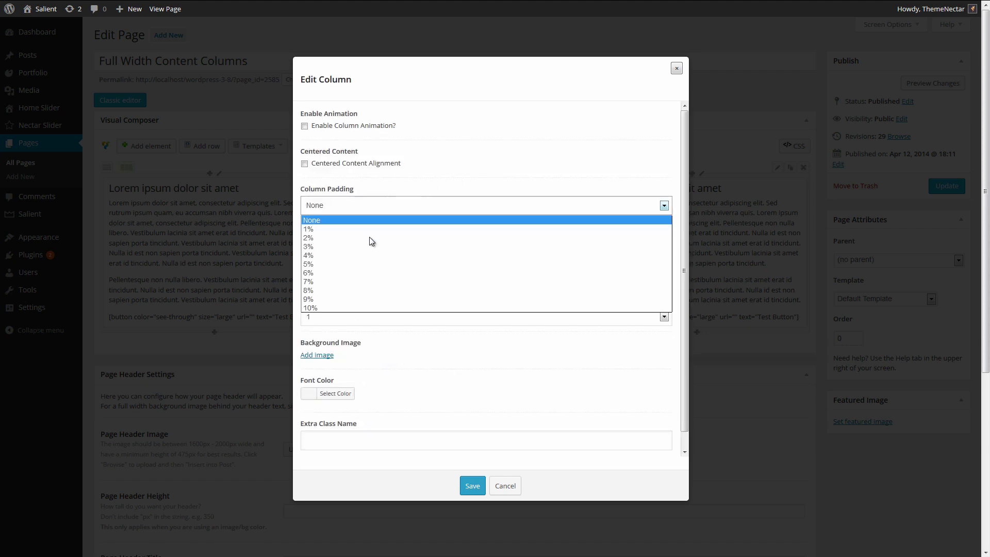
{"action": "left_click", "coordinate": [351, 270]}
{"action": "left_click", "coordinate": [325, 270]}
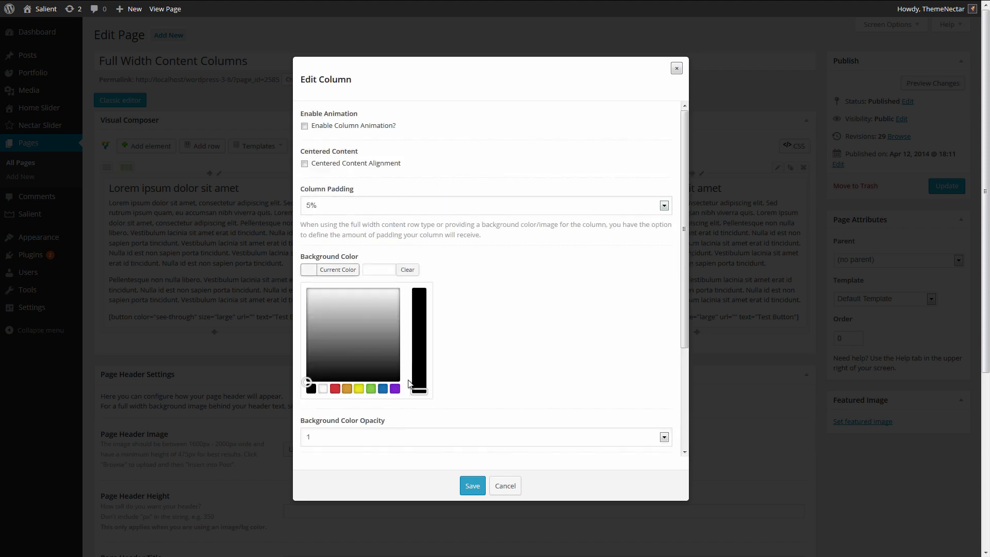
{"action": "left_click", "coordinate": [372, 389]}
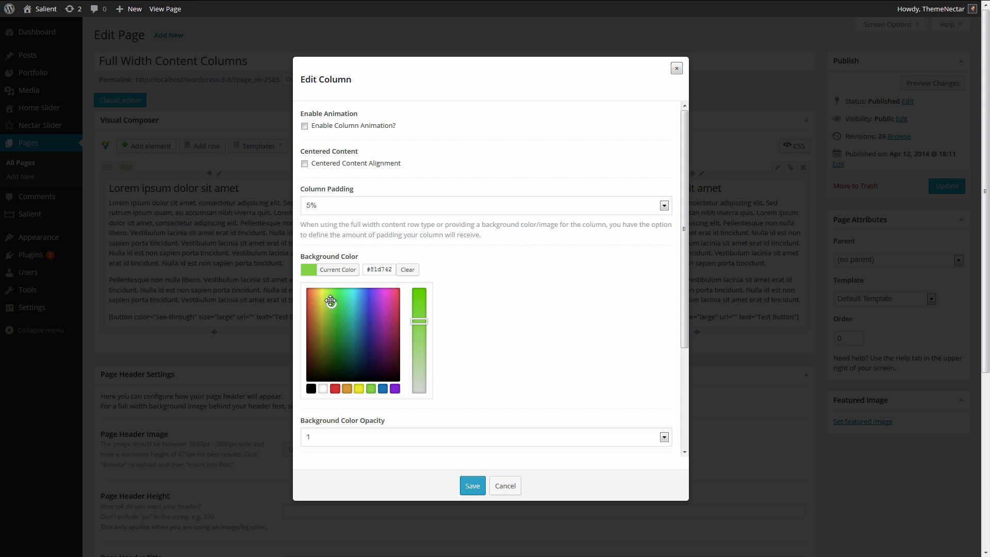
{"action": "left_click_drag", "start_coordinate": [331, 302], "coordinate": [335, 307]}
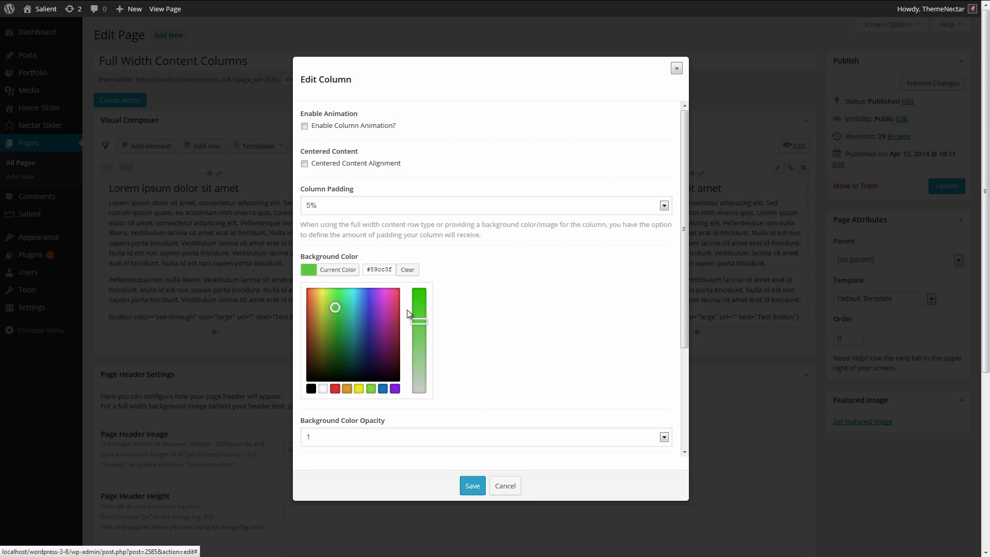
{"action": "left_click", "coordinate": [469, 484]}
Give the third column 5% padding and a purple background, then show the row's text colour options
{"action": "left_click", "coordinate": [702, 174]}
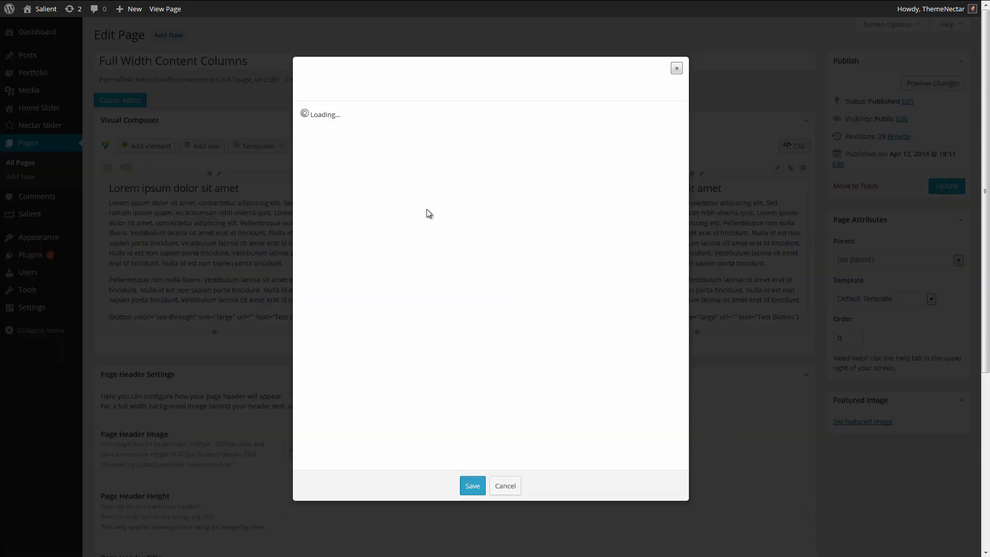
{"action": "left_click", "coordinate": [351, 205]}
{"action": "left_click", "coordinate": [321, 262]}
{"action": "left_click", "coordinate": [312, 278]}
{"action": "left_click", "coordinate": [395, 388]}
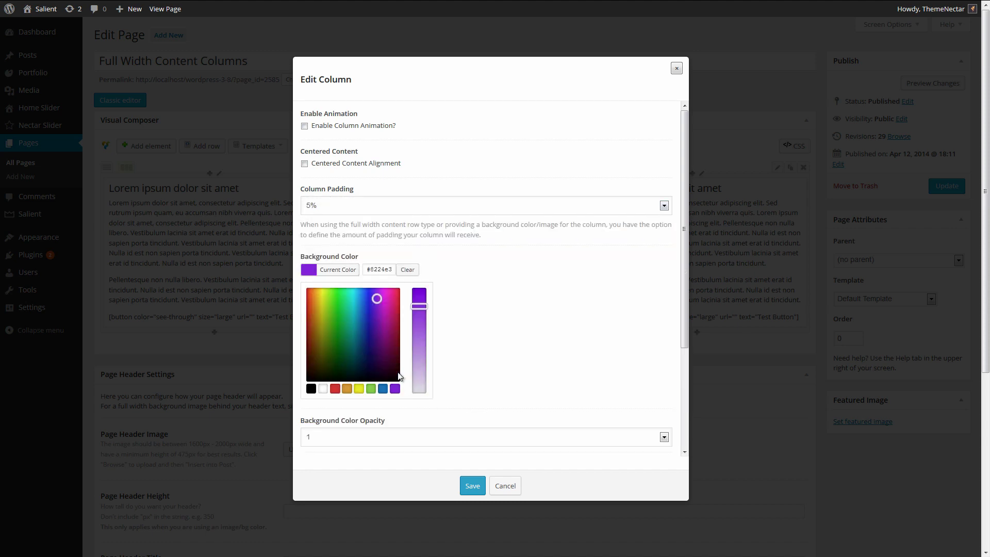
{"action": "left_click", "coordinate": [376, 301]}
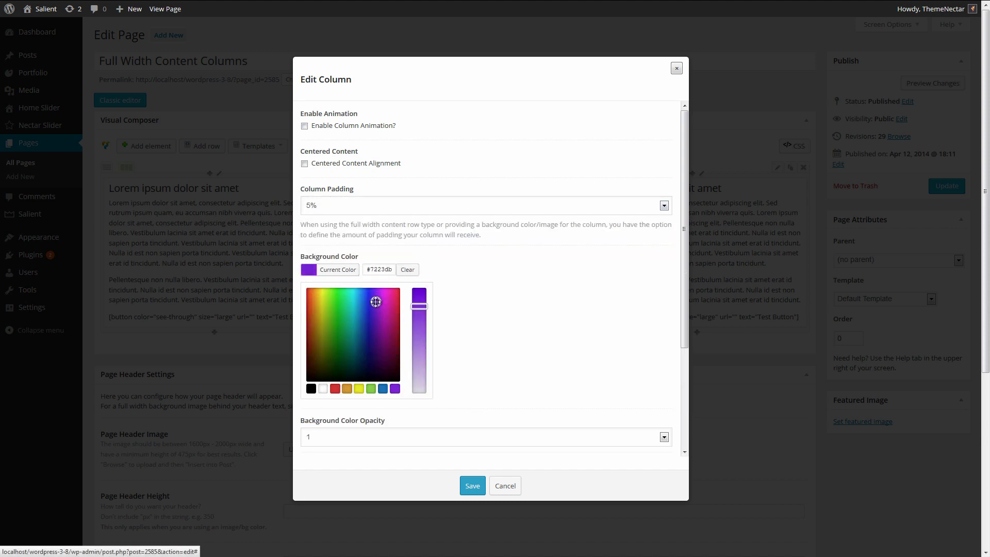
{"action": "left_click", "coordinate": [466, 486]}
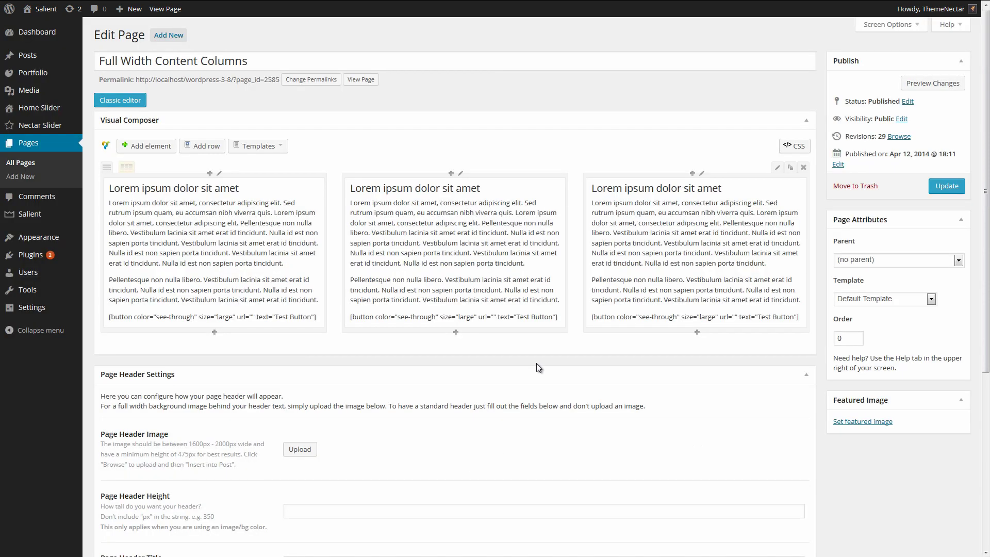
{"action": "left_click", "coordinate": [778, 168]}
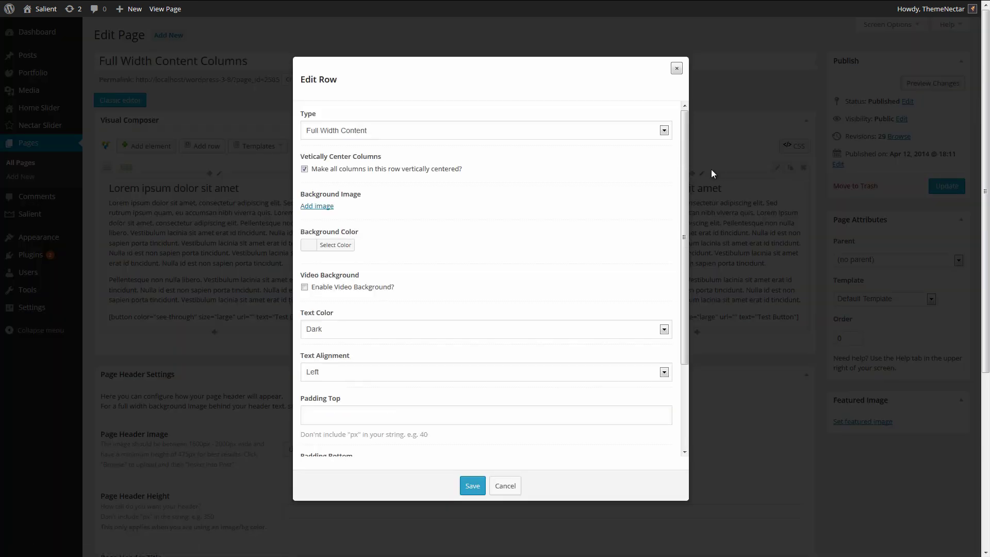
{"action": "left_click", "coordinate": [334, 336]}
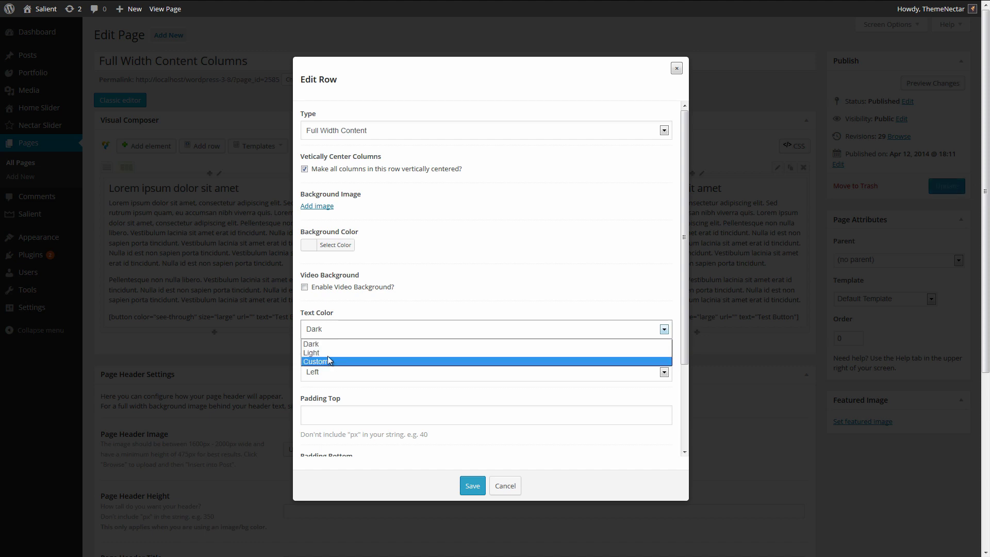
Set the row's text colour to Light, save the row, and update the page
{"action": "left_click", "coordinate": [327, 356]}
{"action": "left_click", "coordinate": [474, 485]}
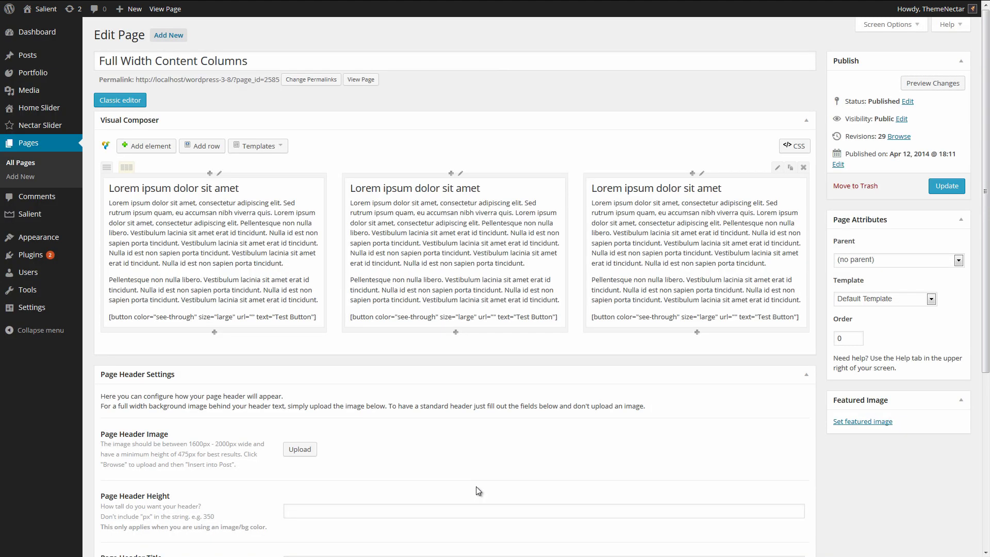
{"action": "left_click", "coordinate": [936, 187]}
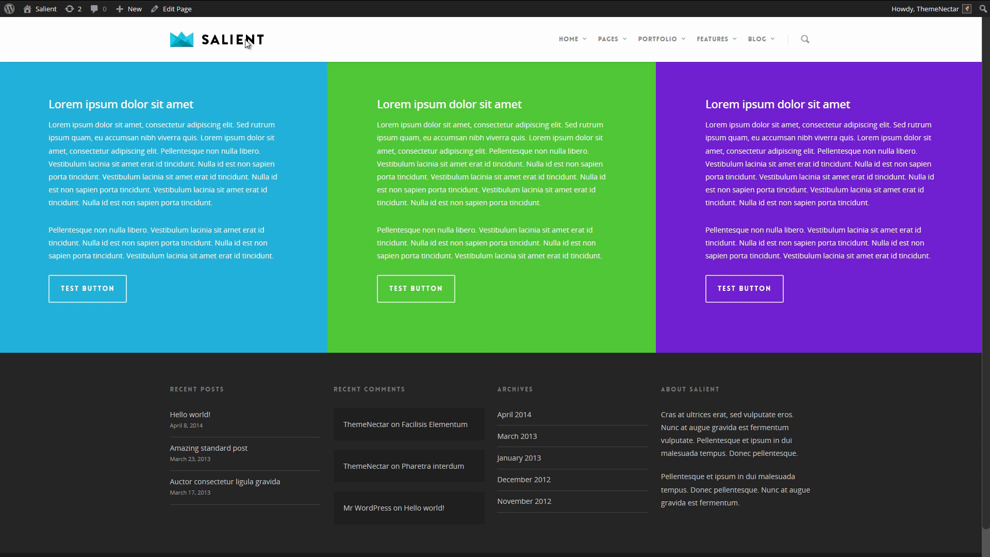
Add a new row below the columns with a custom 1/3 + 2/3 column layout
{"action": "left_click", "coordinate": [175, 9]}
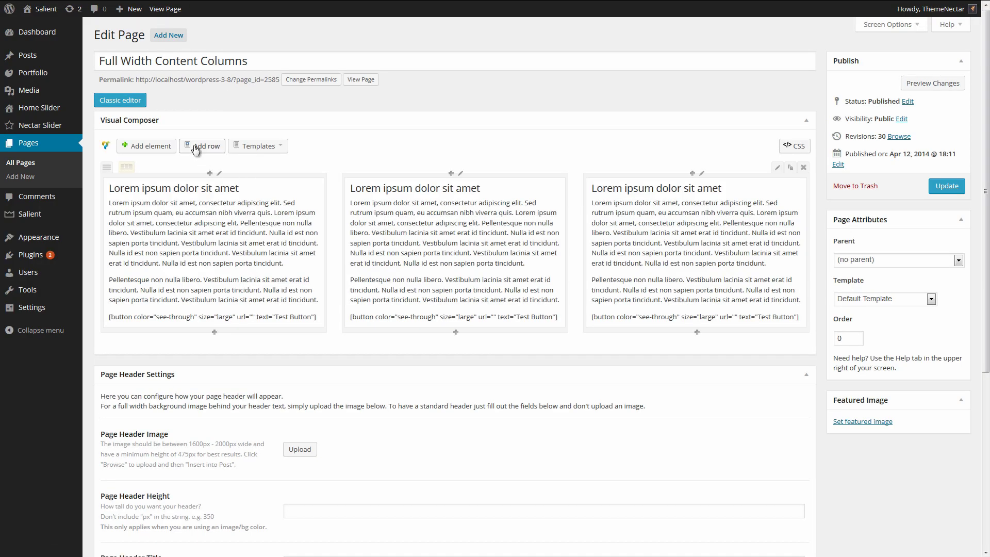
{"action": "left_click", "coordinate": [196, 150]}
{"action": "mouse_move", "coordinate": [126, 354]}
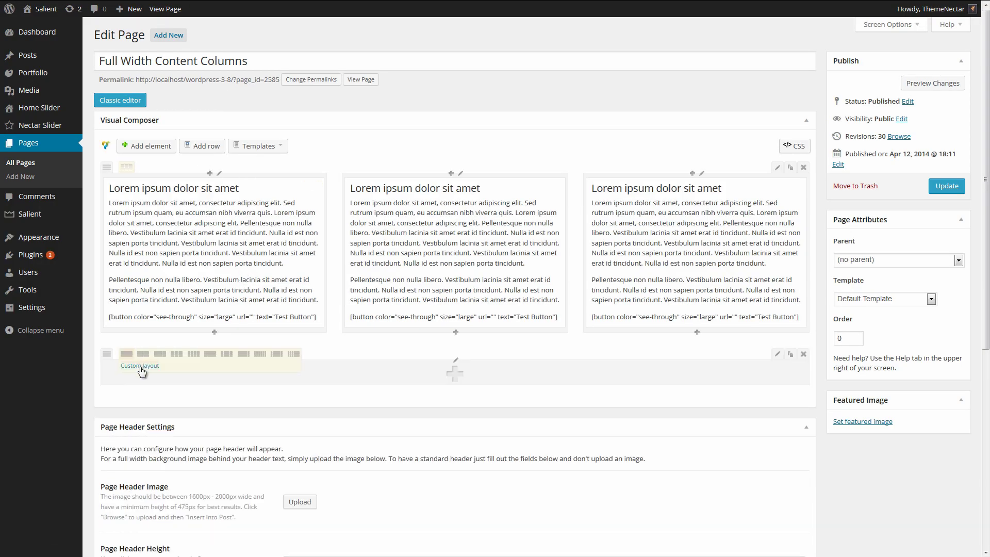
{"action": "left_click", "coordinate": [141, 366]}
{"action": "type", "text": "1/3 + 2/3"}
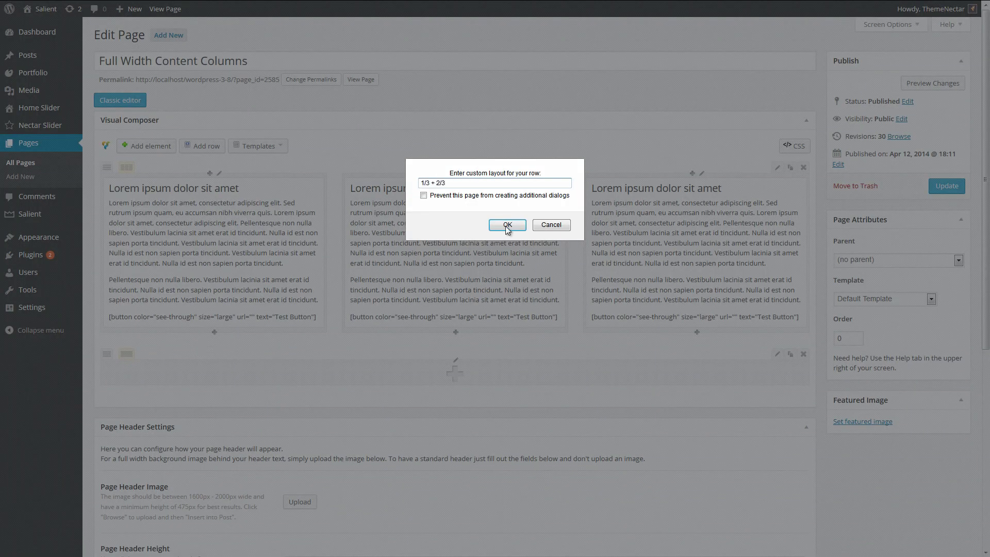
{"action": "left_click", "coordinate": [507, 225]}
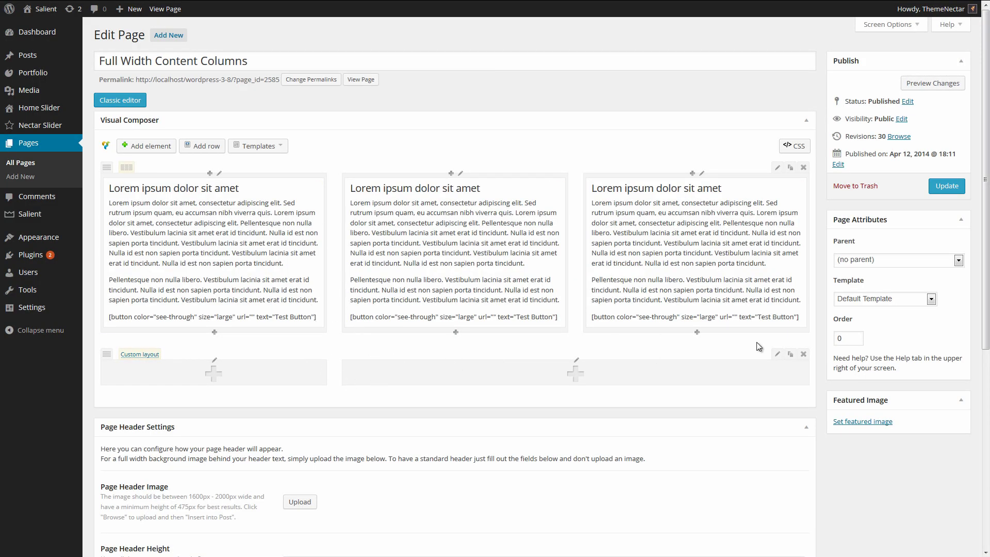
Set the new row to Full Width Content with a parallax background image, and save it
{"action": "left_click", "coordinate": [779, 355]}
{"action": "left_click", "coordinate": [393, 131]}
{"action": "left_click", "coordinate": [379, 157]}
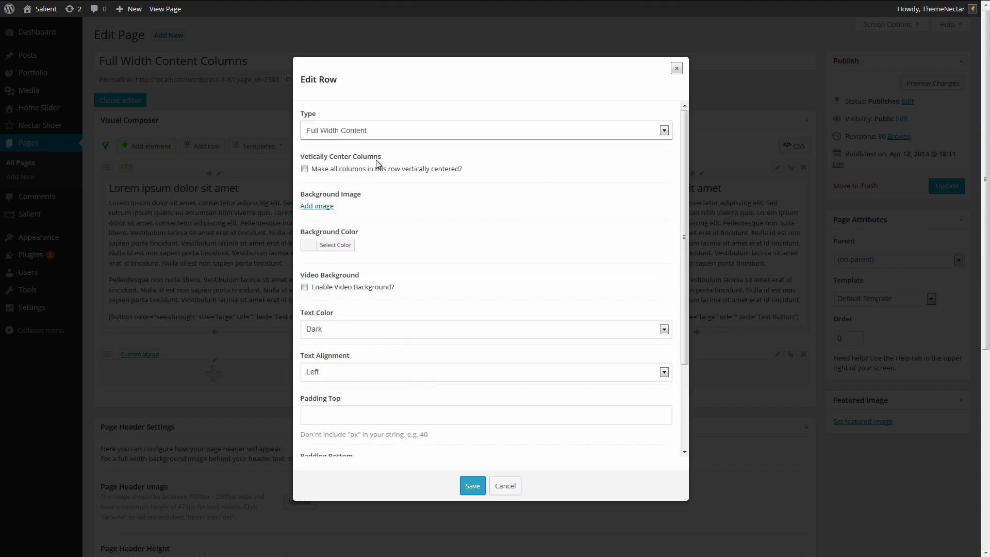
{"action": "left_click", "coordinate": [316, 207]}
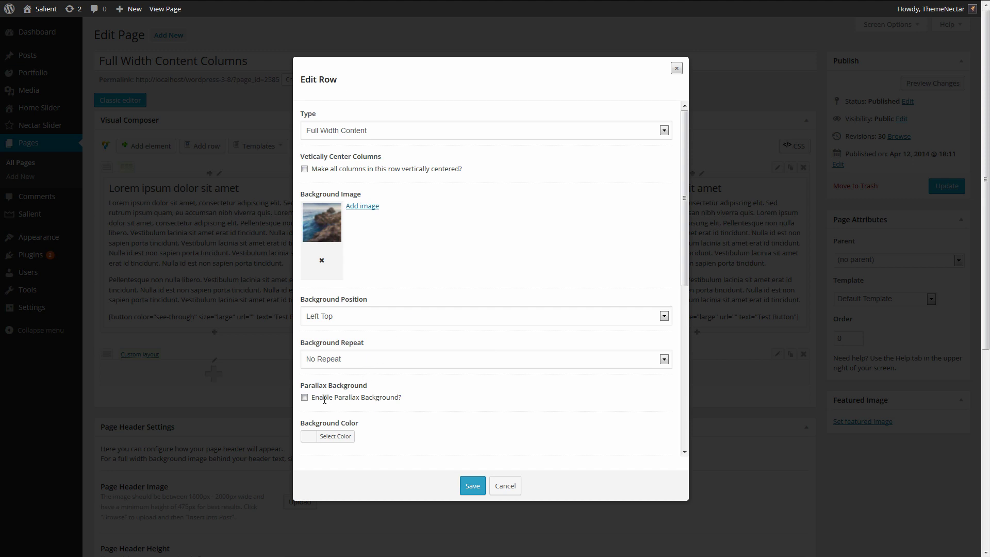
{"action": "left_click", "coordinate": [304, 397]}
{"action": "scroll", "coordinate": [318, 404], "scroll_direction": "down", "scroll_amount": 3}
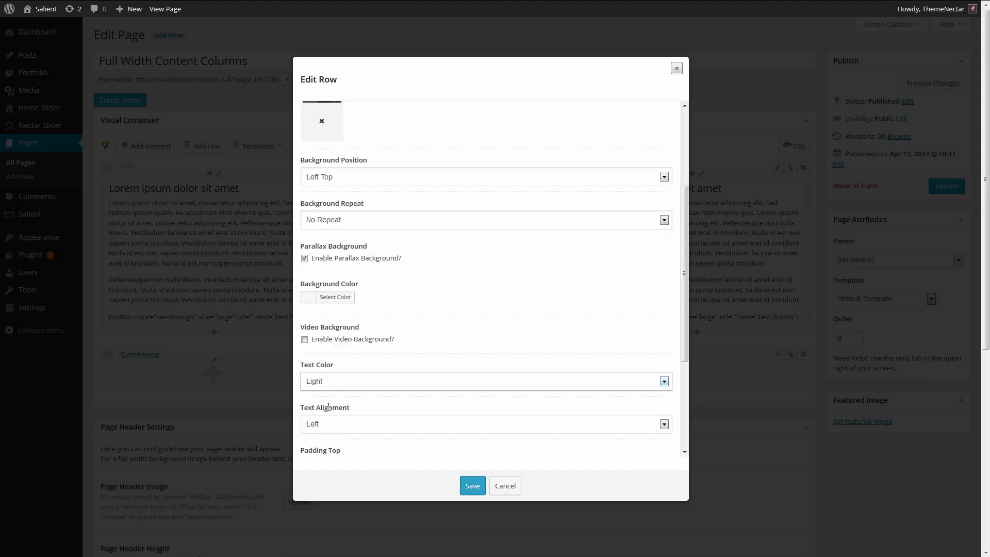
{"action": "left_click", "coordinate": [478, 487]}
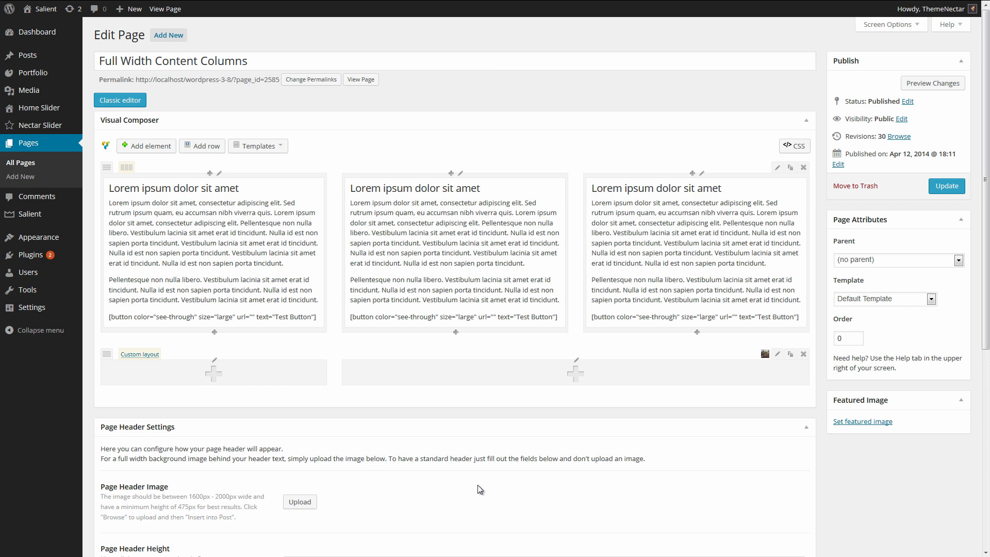
Give the two-thirds column a #020202 background at 0.6 opacity and save it
{"action": "left_click", "coordinate": [576, 360]}
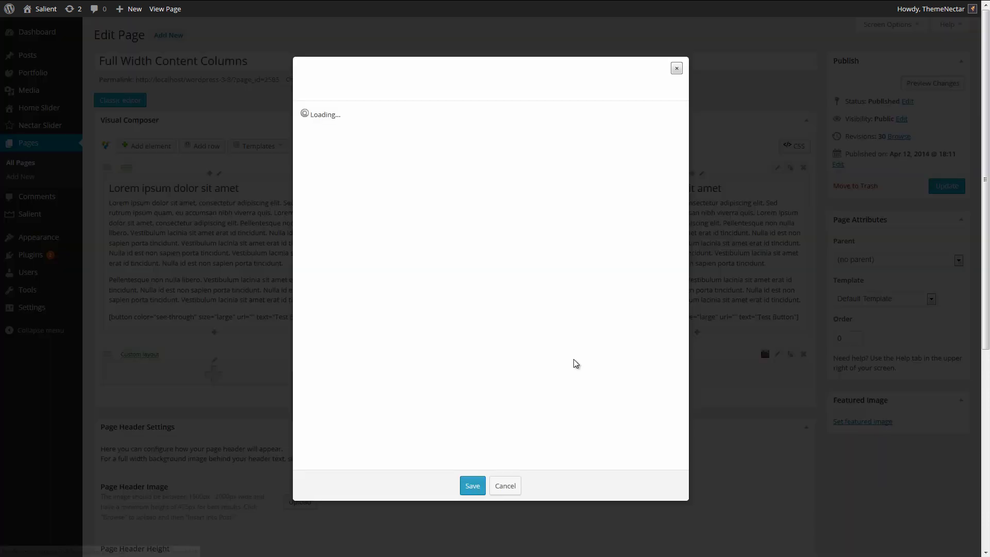
{"action": "left_click", "coordinate": [319, 270]}
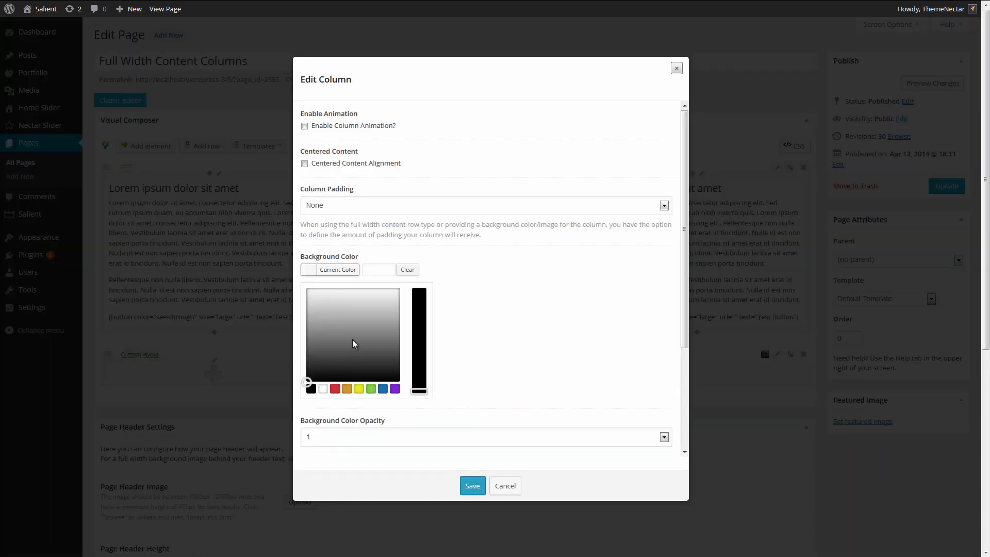
{"action": "left_click_drag", "start_coordinate": [354, 344], "coordinate": [289, 389]}
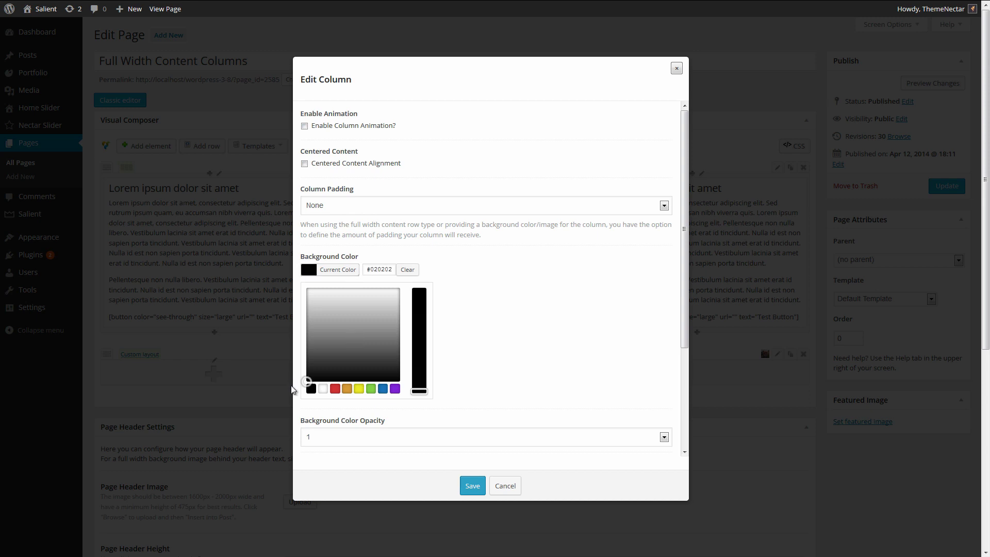
{"action": "left_click", "coordinate": [544, 348]}
{"action": "left_click", "coordinate": [347, 320]}
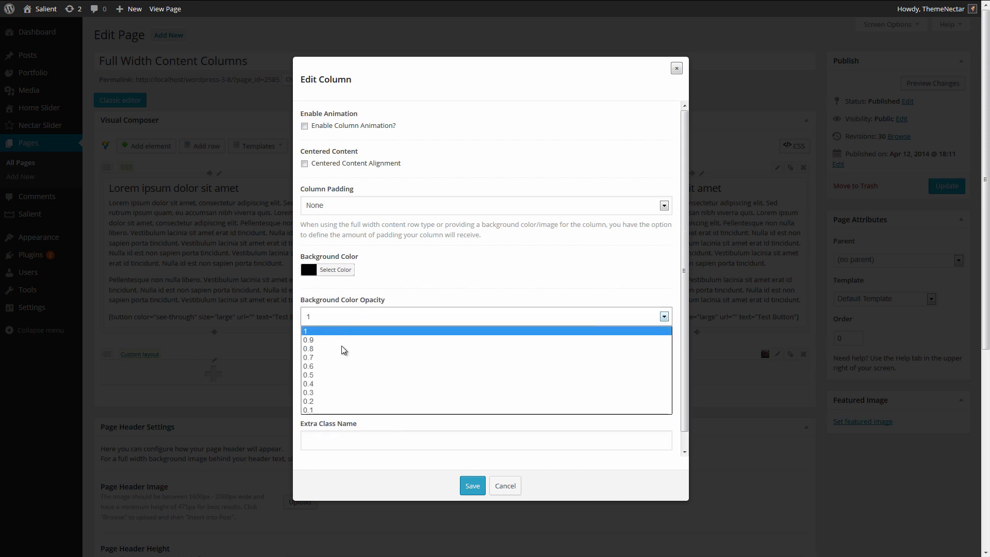
{"action": "left_click", "coordinate": [343, 367]}
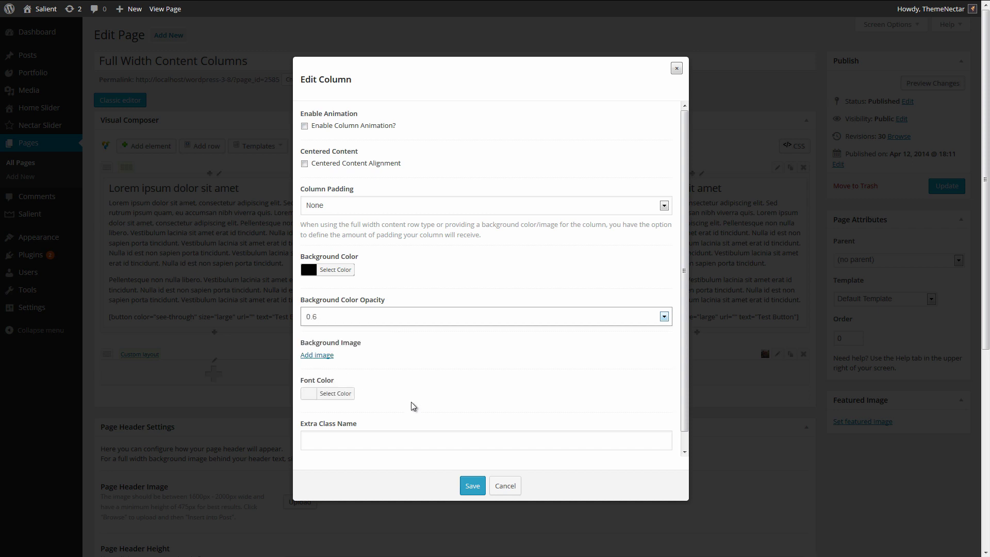
{"action": "left_click", "coordinate": [473, 486]}
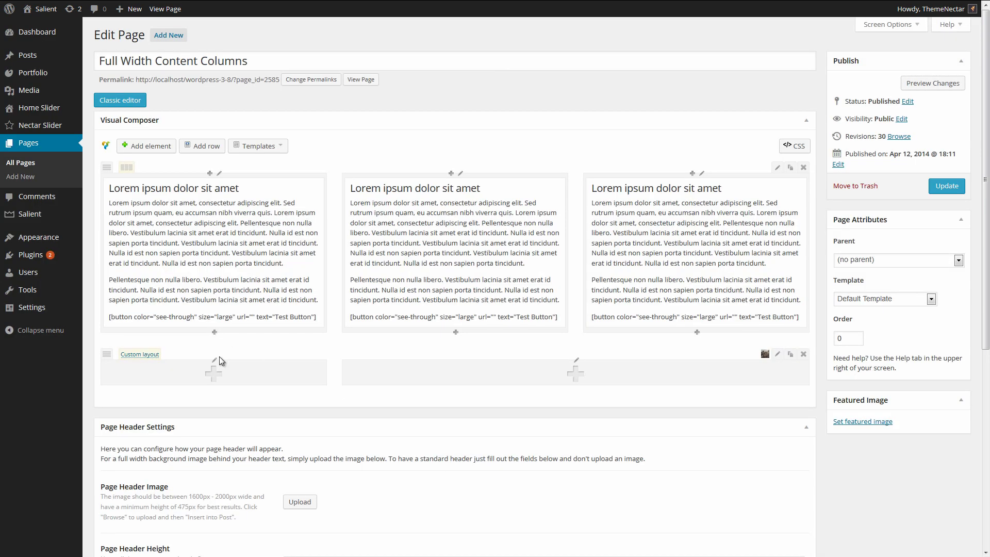
Give the one-third column a #020202 background at 0.8 opacity
{"action": "left_click", "coordinate": [217, 363]}
{"action": "left_click", "coordinate": [311, 269]}
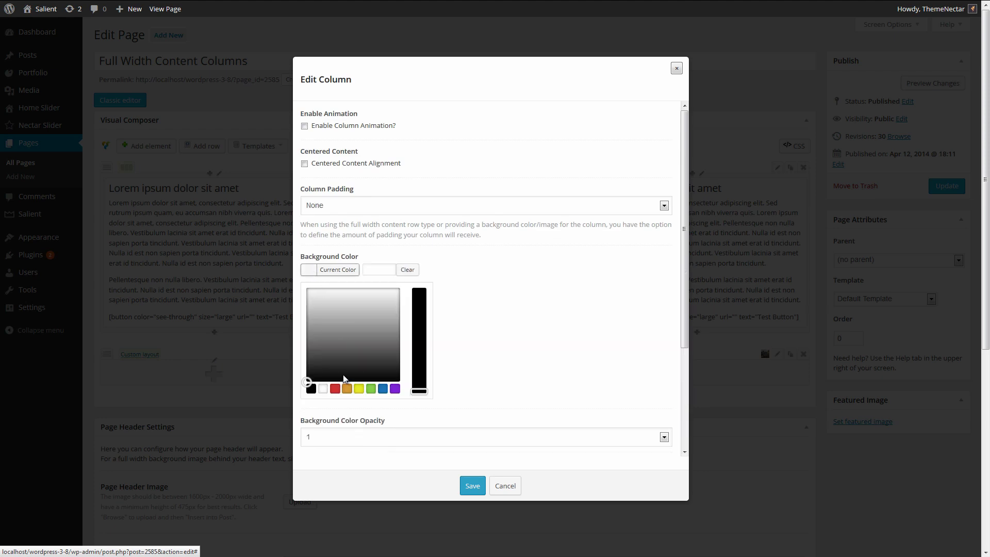
{"action": "left_click_drag", "start_coordinate": [347, 369], "coordinate": [306, 383]}
{"action": "left_click", "coordinate": [330, 416]}
{"action": "left_click", "coordinate": [318, 316]}
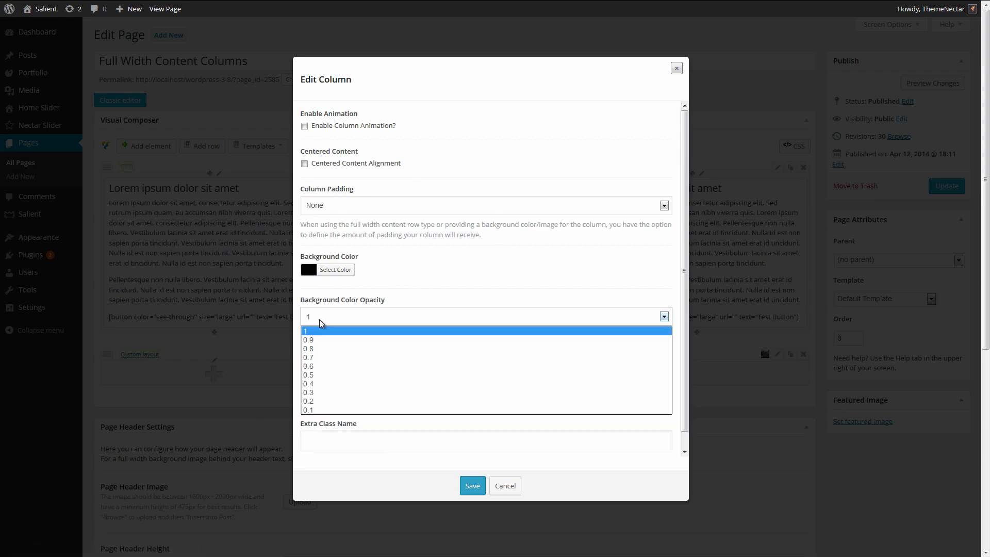
{"action": "left_click", "coordinate": [323, 356]}
{"action": "key", "text": "Down"}
{"action": "key", "text": "Down"}
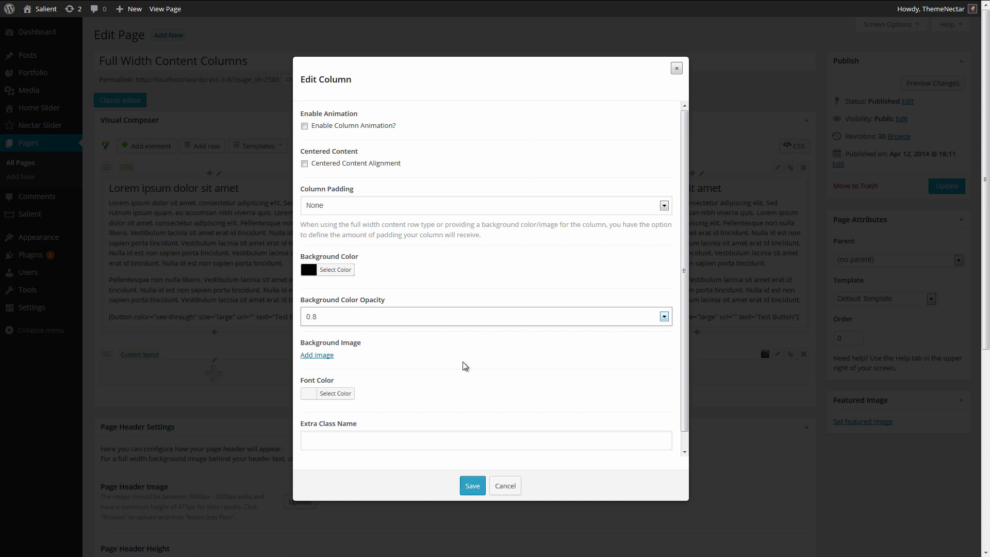
Set the one-third column's padding to 5%, centre its content, and save it
{"action": "left_click", "coordinate": [335, 207]}
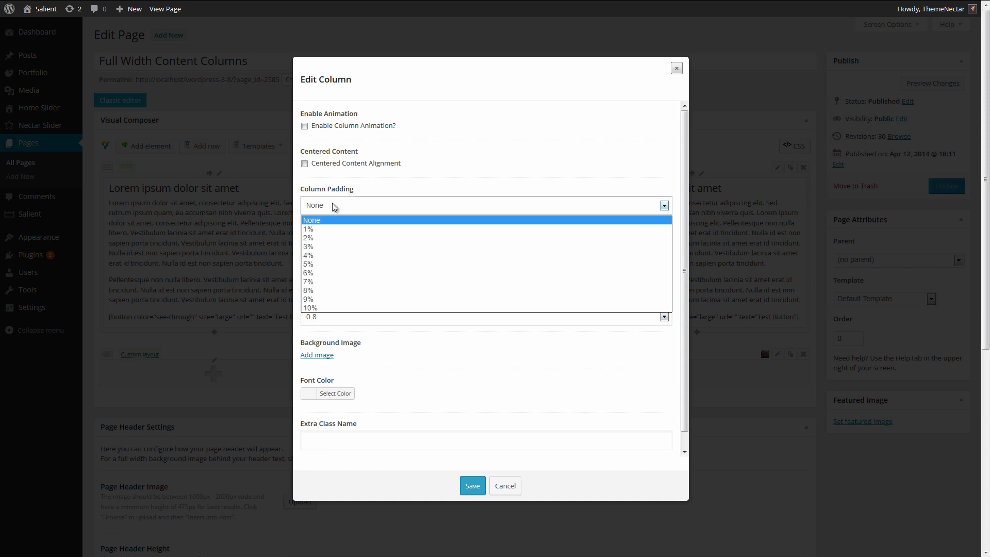
{"action": "left_click", "coordinate": [321, 264]}
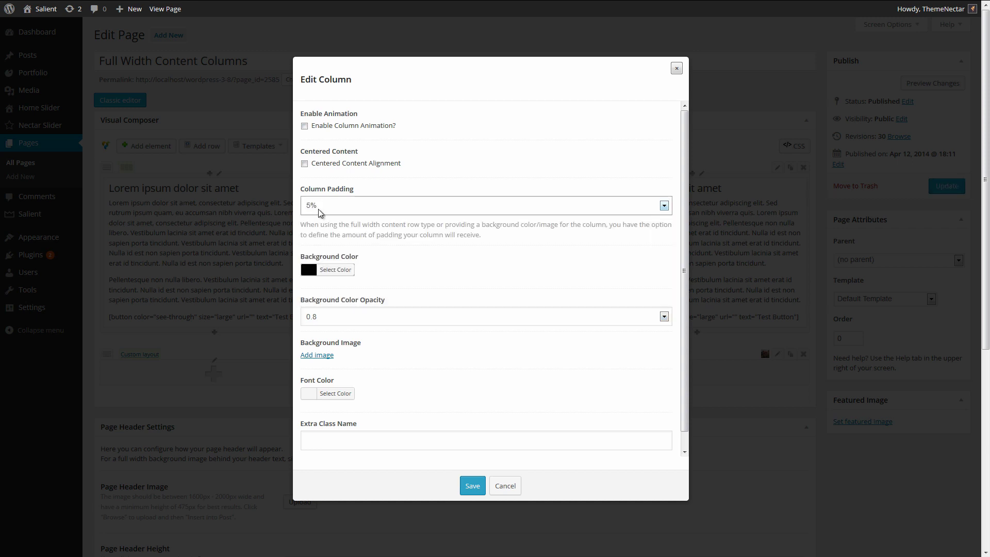
{"action": "left_click", "coordinate": [304, 164]}
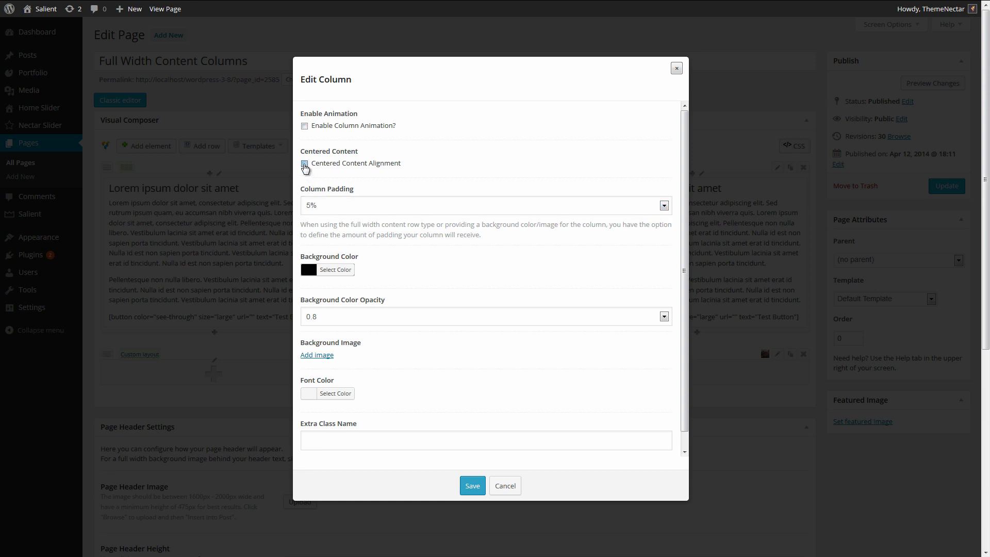
{"action": "left_click", "coordinate": [304, 164]}
Put a Testimonial Slider with a Lorem ipsum quote in the 1/3 column and update the page
{"action": "left_click", "coordinate": [473, 488]}
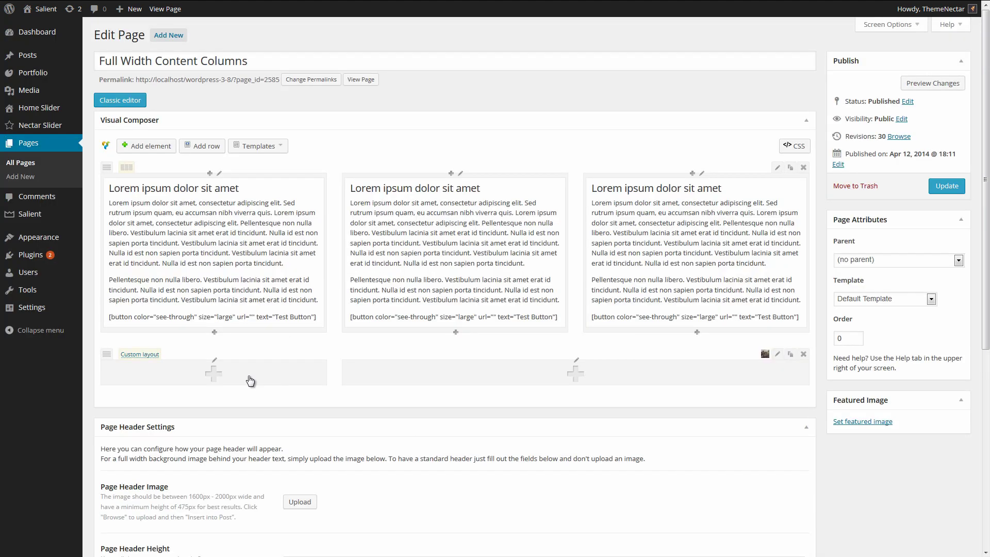
{"action": "left_click", "coordinate": [239, 380]}
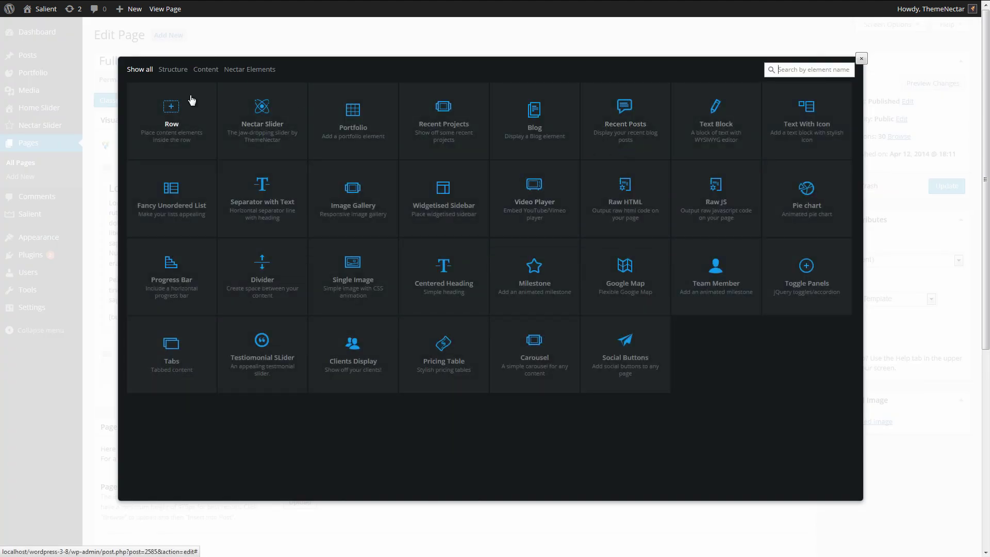
{"action": "left_click", "coordinate": [252, 361]}
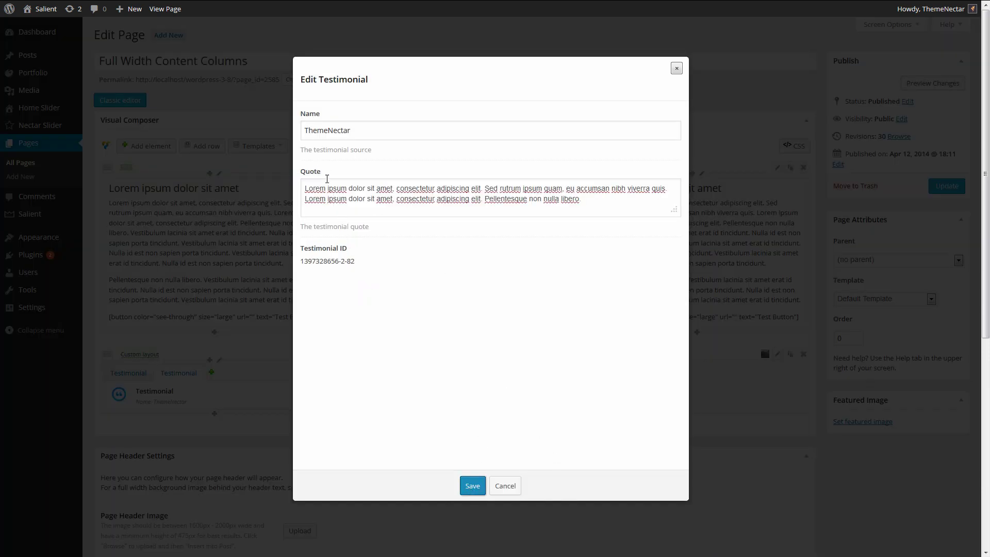
{"action": "left_click", "coordinate": [470, 489]}
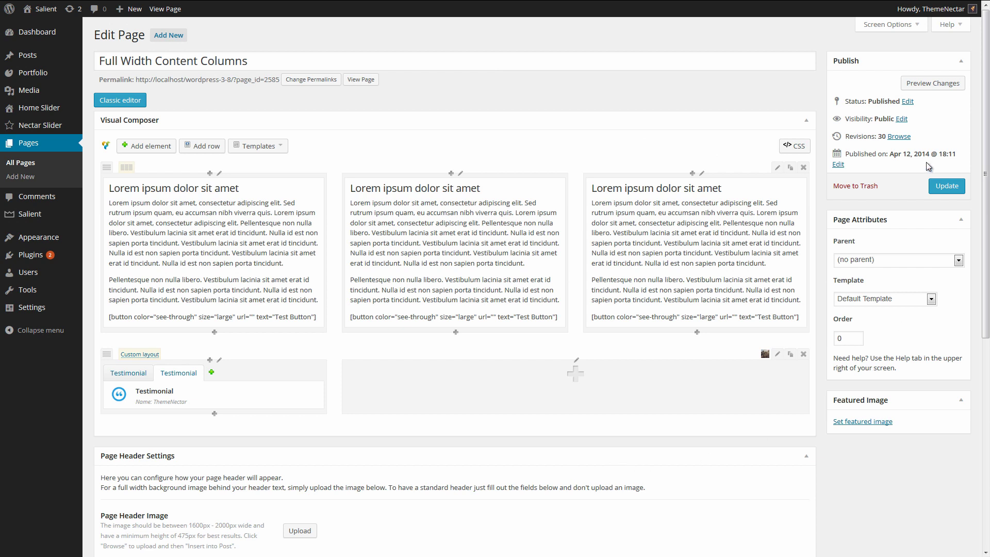
{"action": "left_click", "coordinate": [942, 188]}
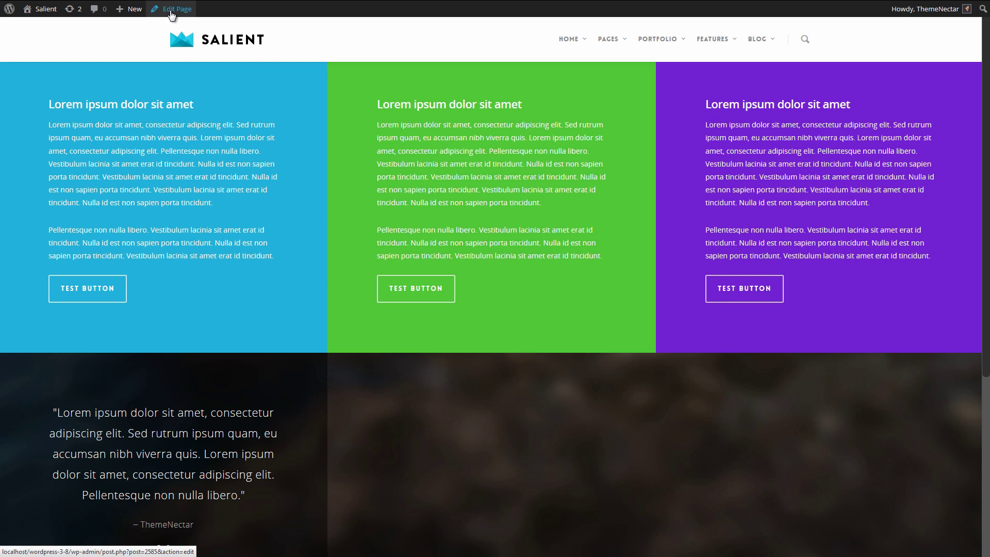
Scroll the live page to inspect the dark parallax testimonial row beneath the coloured columns
{"action": "middle_click", "coordinate": [329, 199]}
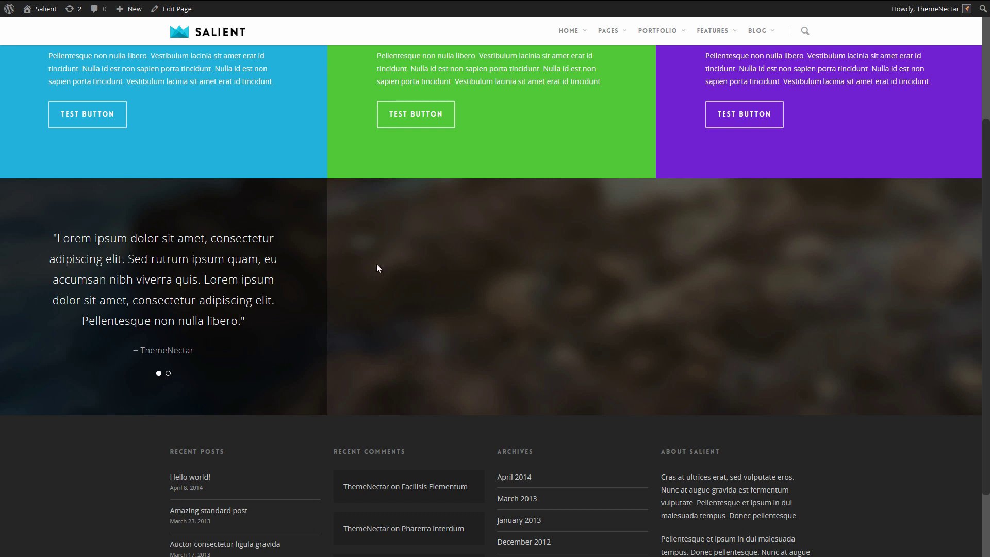
{"action": "scroll", "coordinate": [368, 220], "scroll_direction": "up", "scroll_amount": 2}
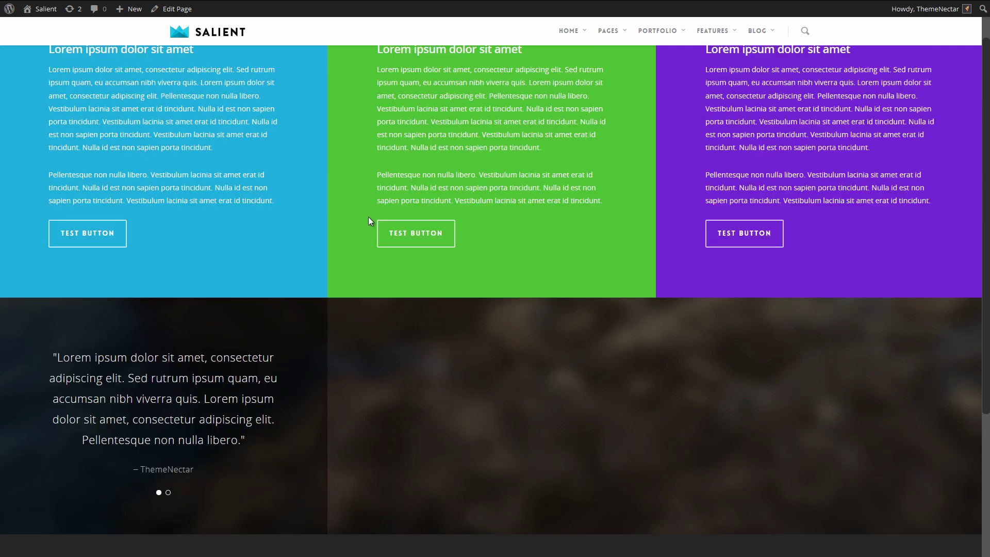